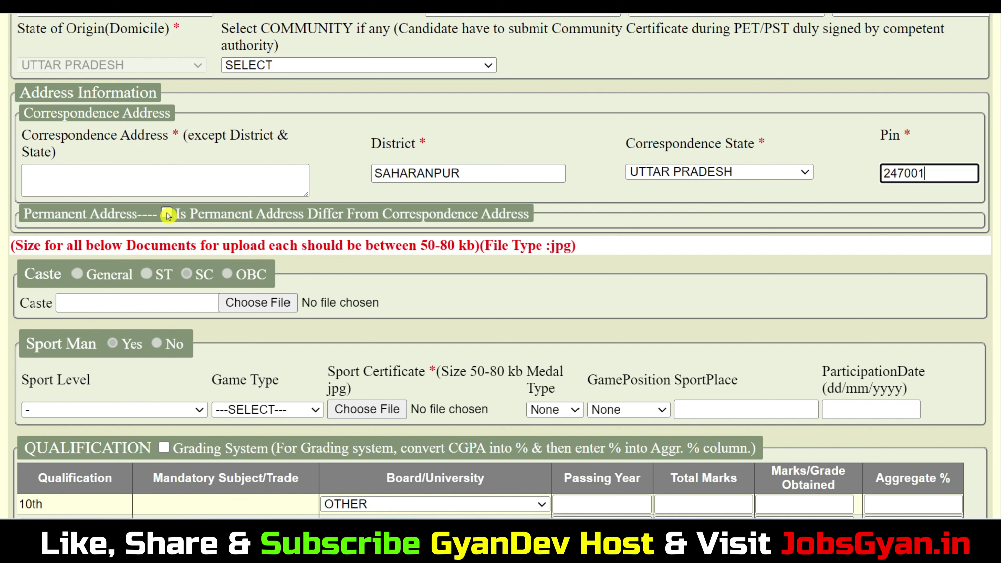
pyautogui.click(187, 271)
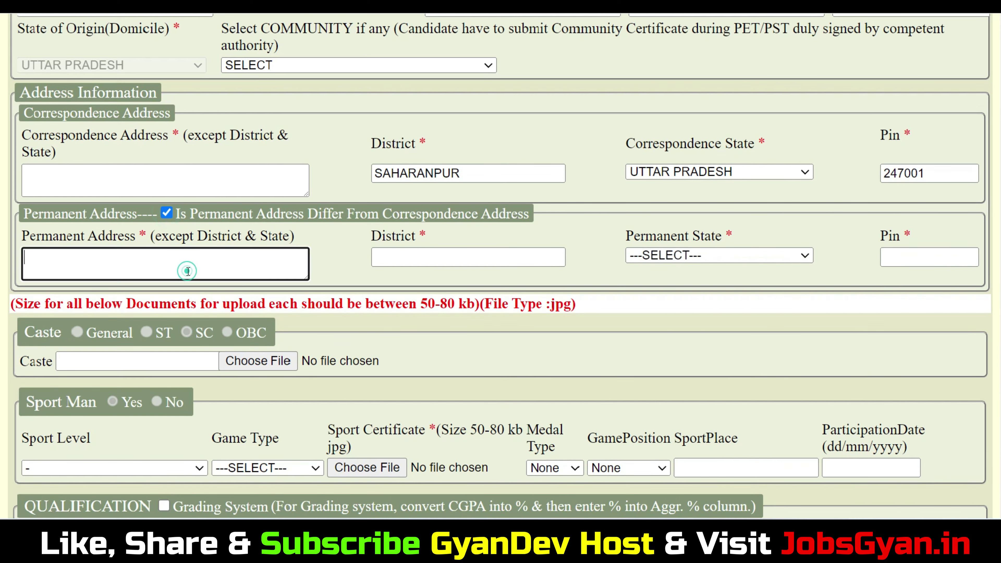
pyautogui.click(167, 215)
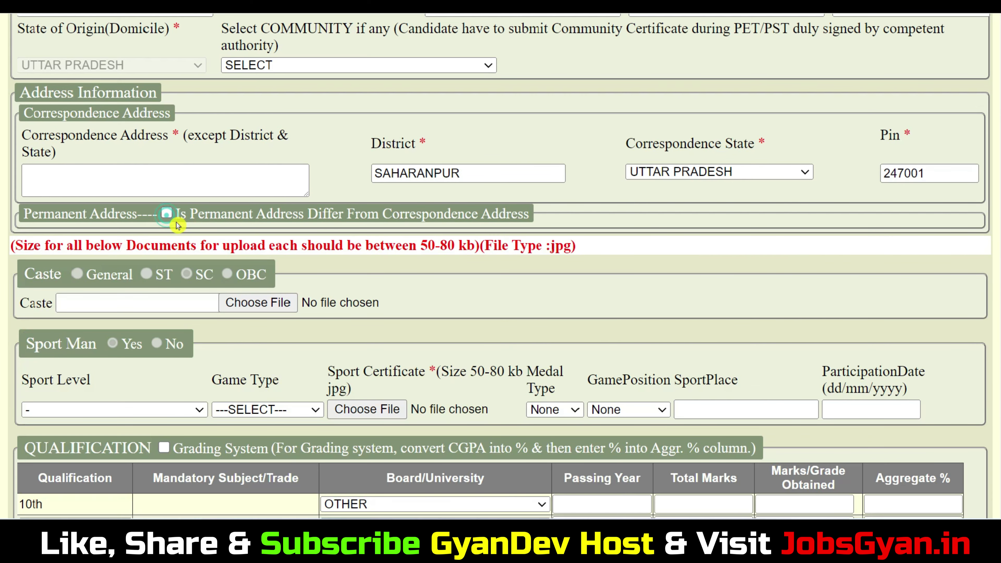
pyautogui.scroll(-2, 177, 225)
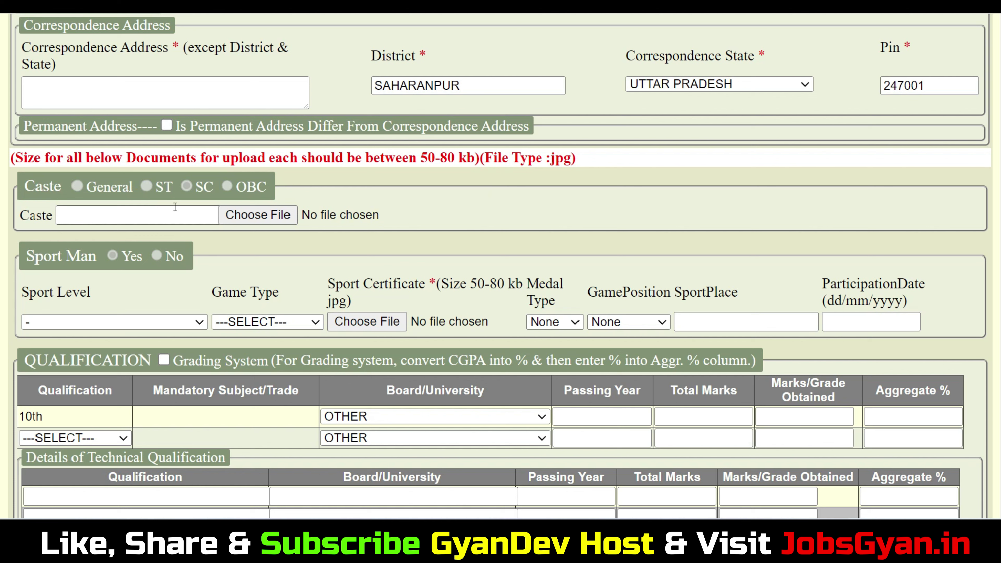
pyautogui.moveTo(218, 221)
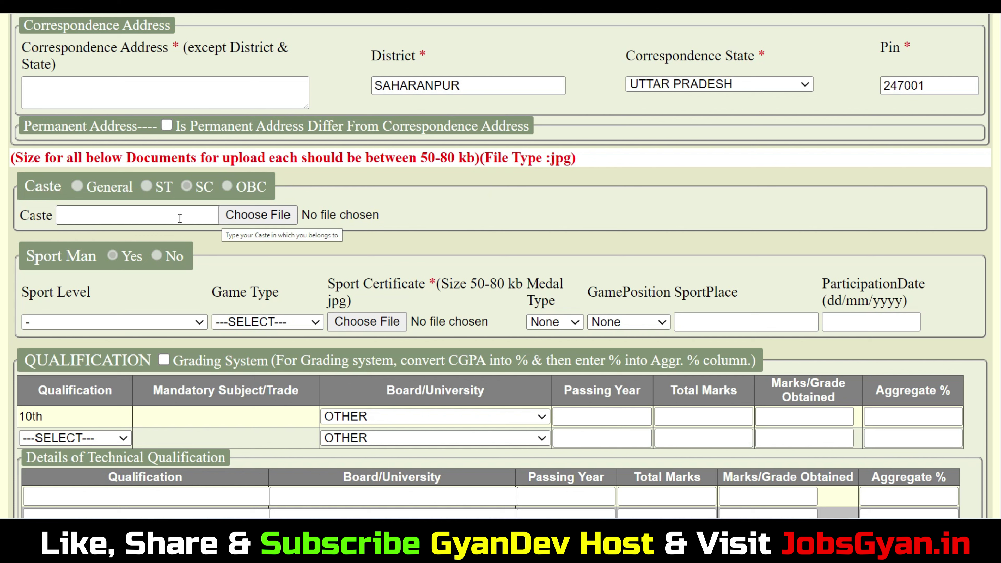
pyautogui.click(262, 215)
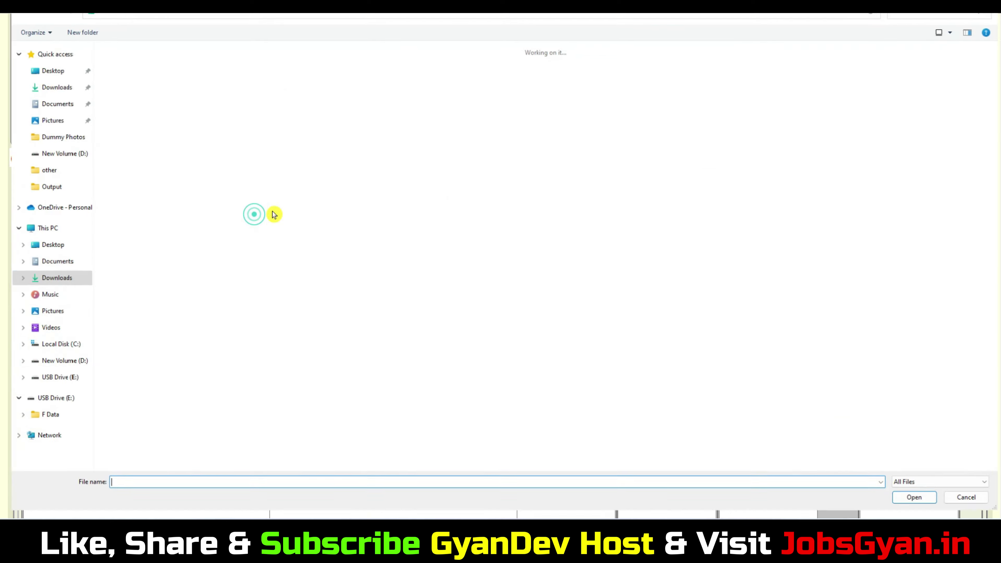
pyautogui.press('Escape')
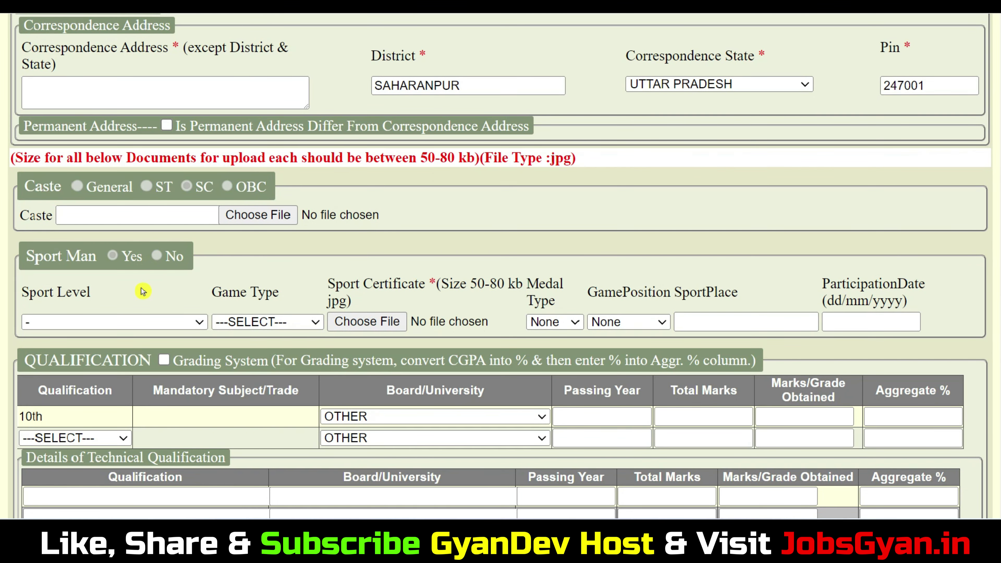
# In the sportsman details, set the sport level to Inter-University Tournaments and the game type to Athletics 400M
pyautogui.click(168, 331)
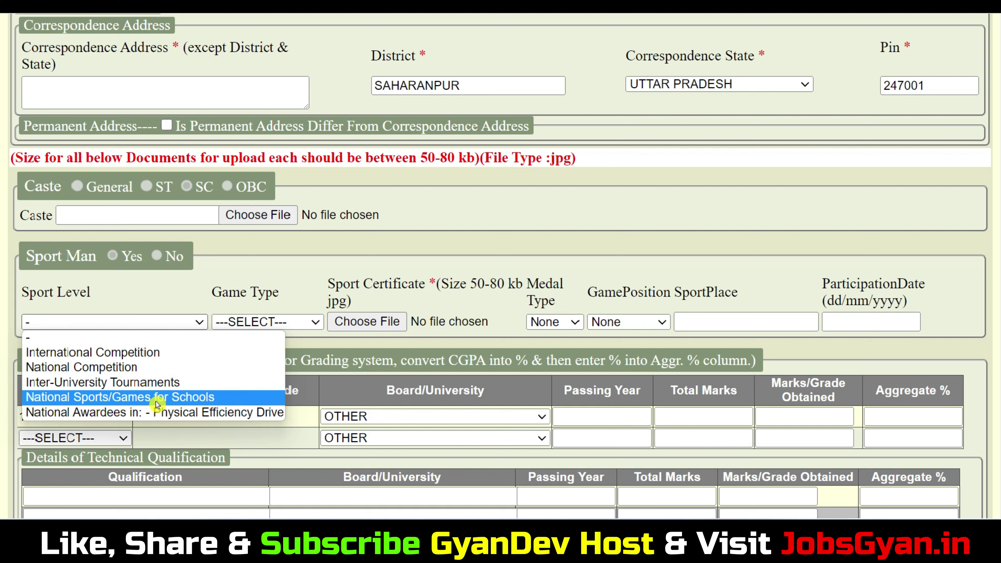
pyautogui.click(159, 382)
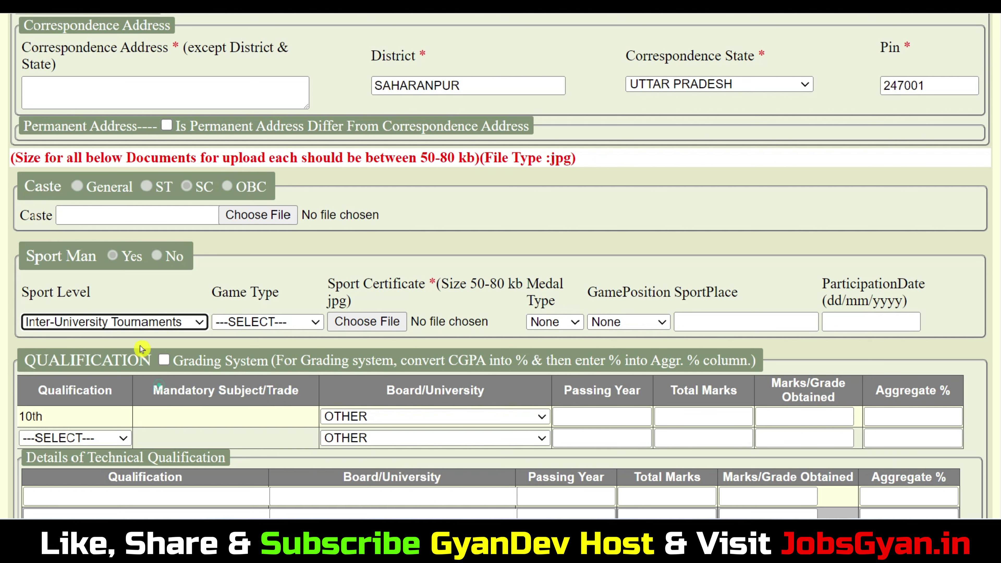
pyautogui.click(263, 322)
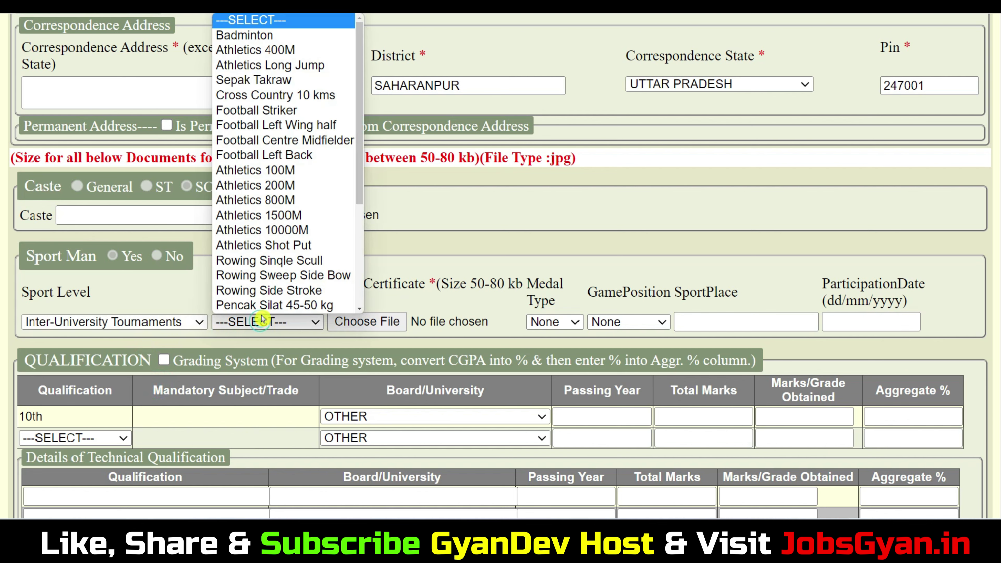
pyautogui.scroll(-4, 299, 177)
pyautogui.scroll(4, 302, 217)
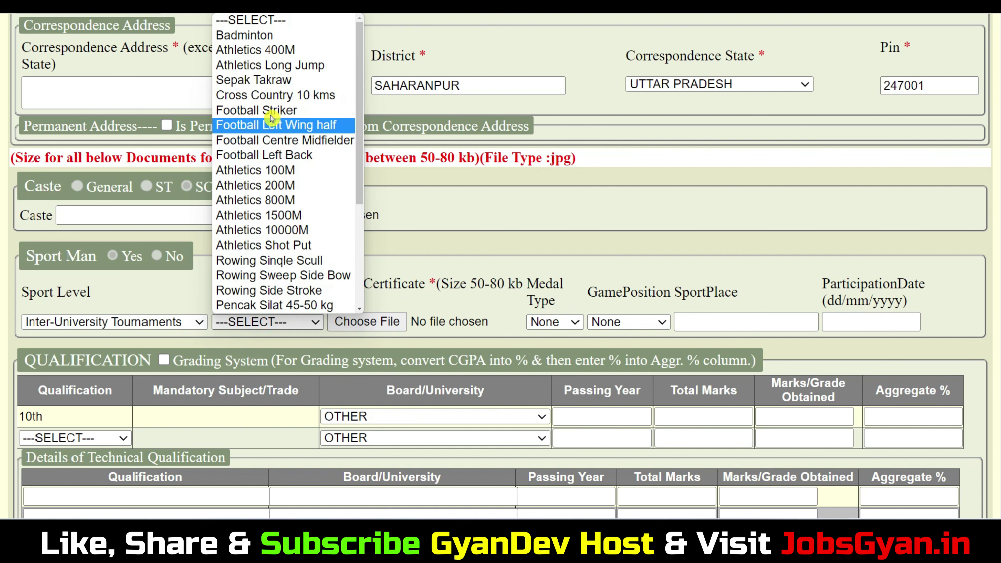
pyautogui.click(276, 51)
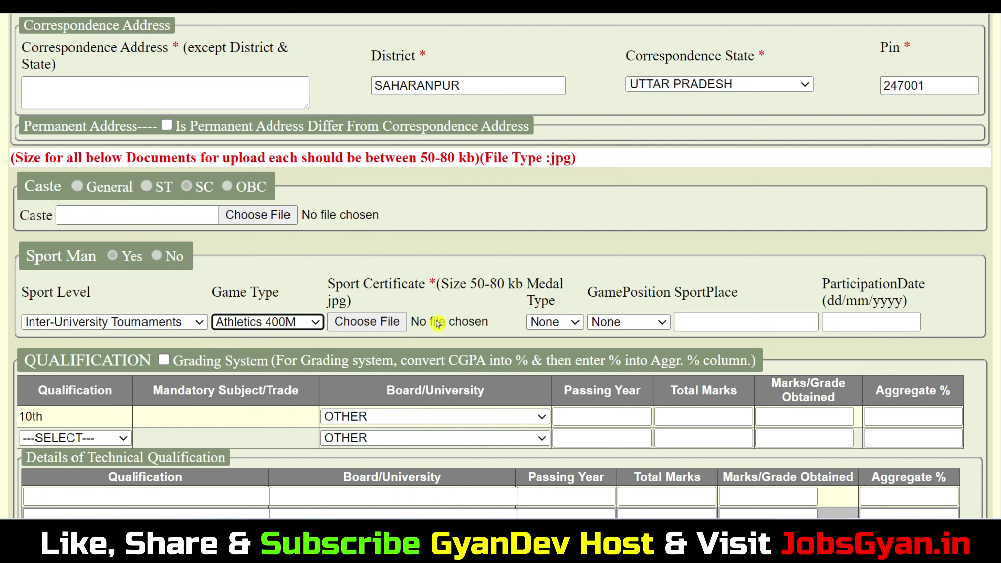
# Set the sportsman's medal type to Silver and the game position to None
pyautogui.click(557, 322)
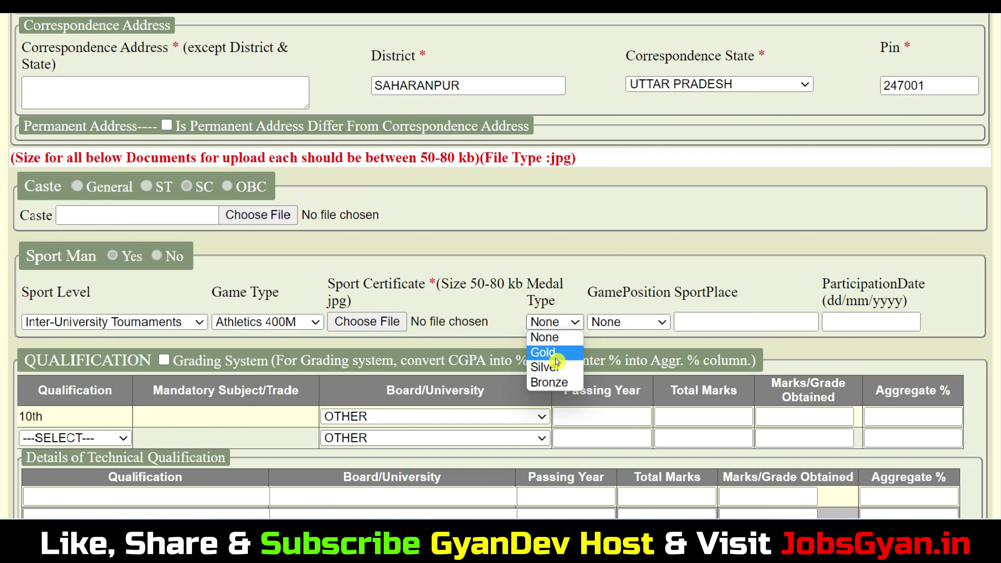
pyautogui.click(559, 366)
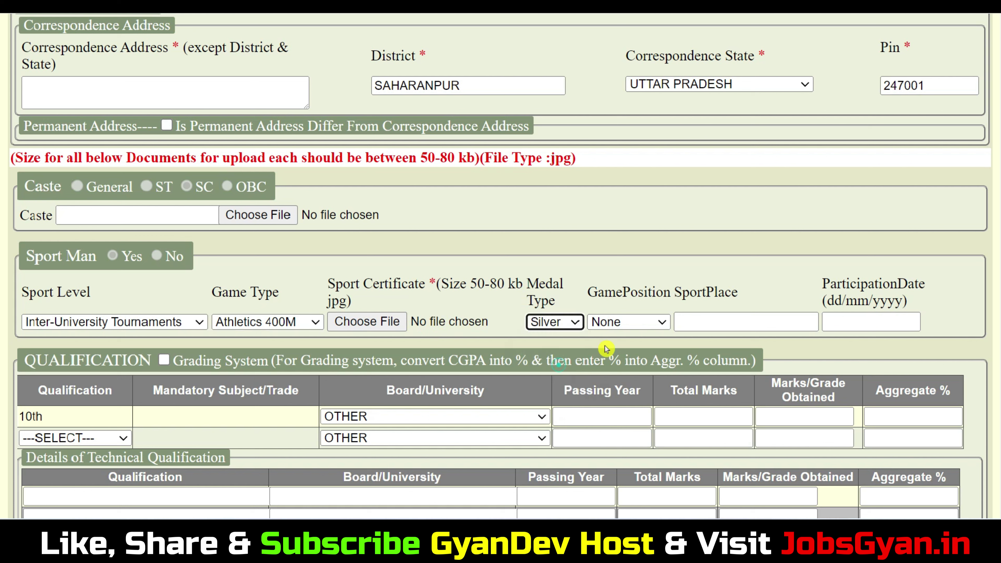
pyautogui.click(646, 322)
pyautogui.scroll(-1, 615, 118)
pyautogui.click(611, 29)
pyautogui.click(637, 325)
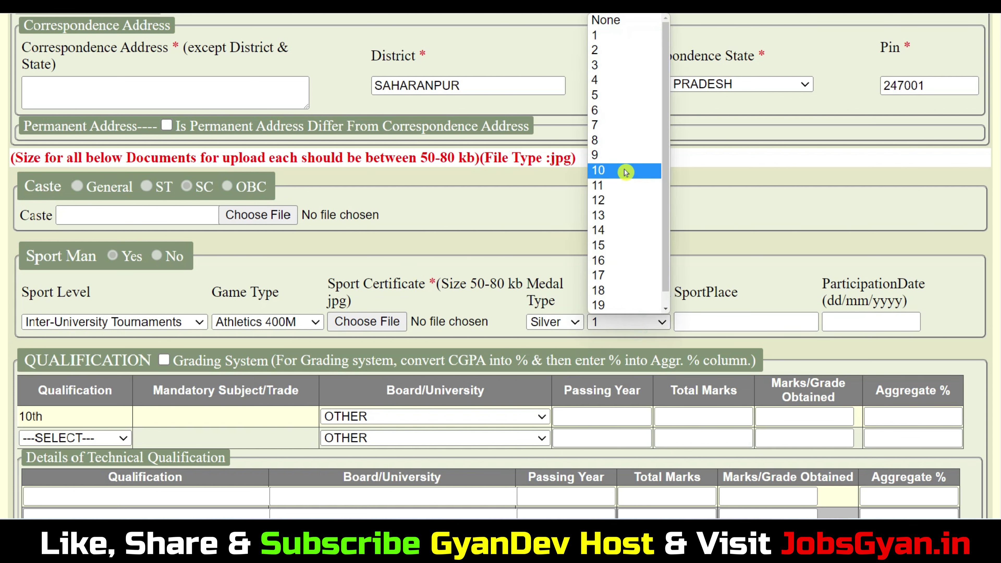
pyautogui.click(604, 21)
pyautogui.click(729, 323)
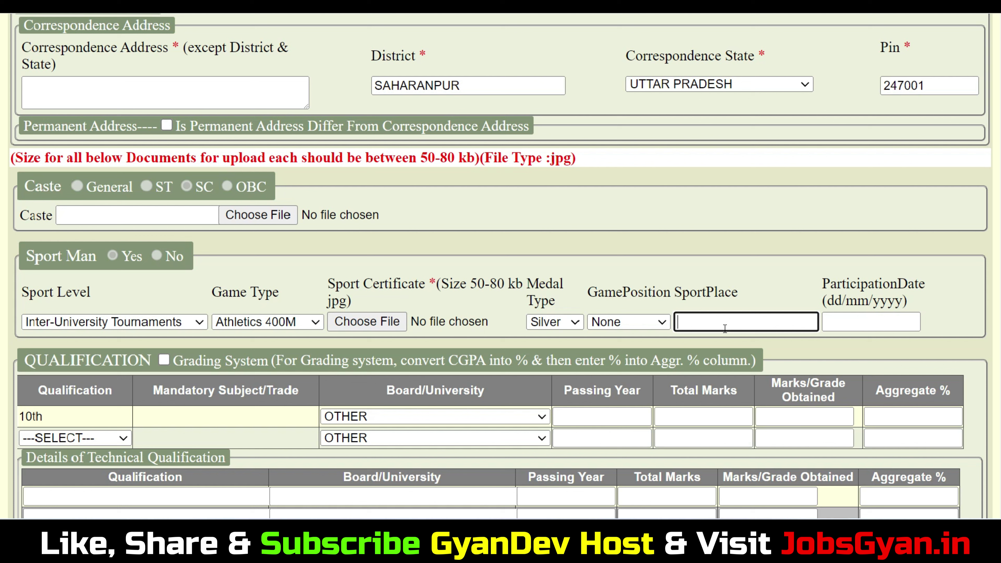
pyautogui.click(874, 327)
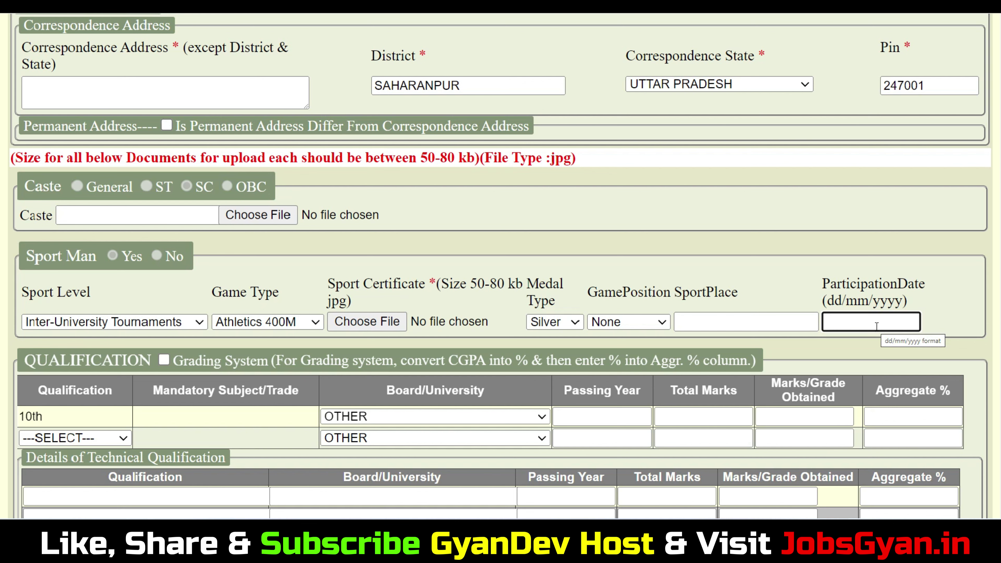
# For the 10th qualification, choose Uttar Pradesh Board of High School and Intermediate Education and enter 2015 as the passing year
pyautogui.scroll(-4, 843, 325)
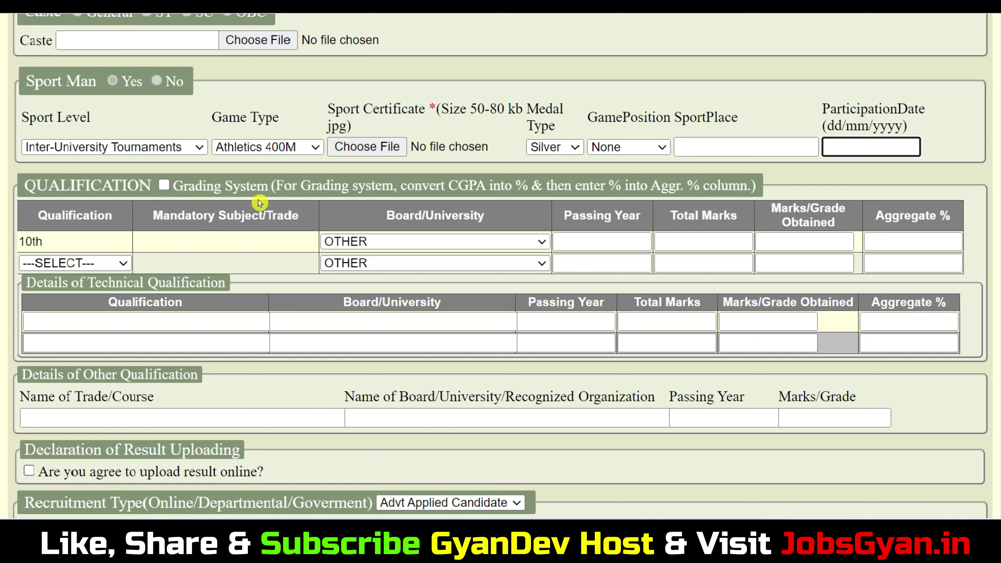
pyautogui.click(119, 263)
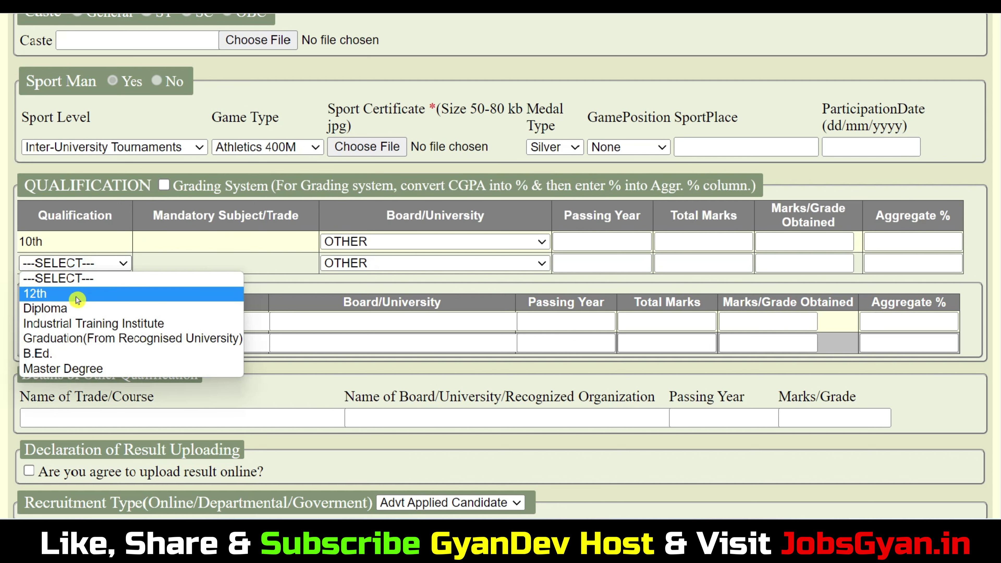
pyautogui.click(381, 241)
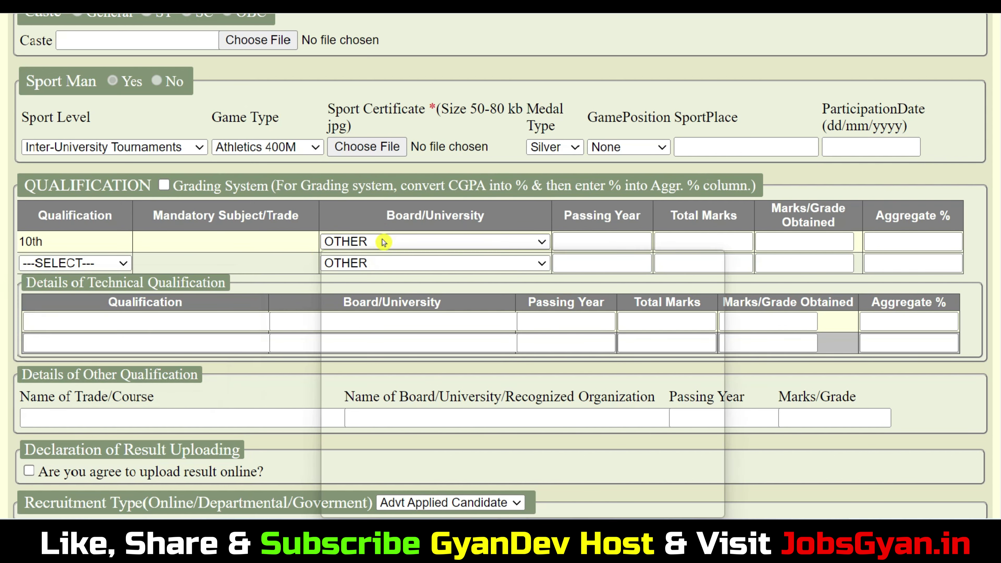
pyautogui.click(382, 241)
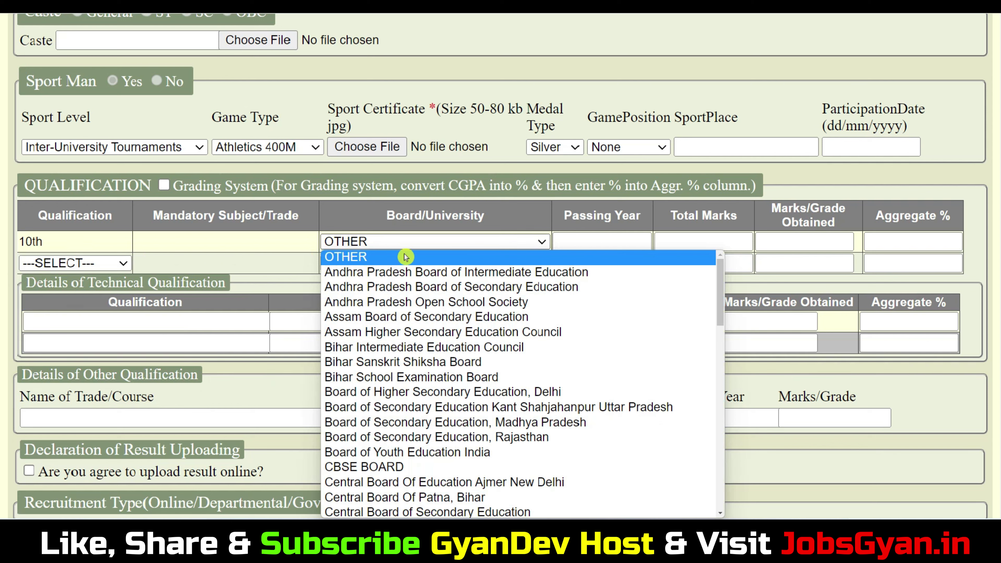
pyautogui.scroll(-15, 416, 357)
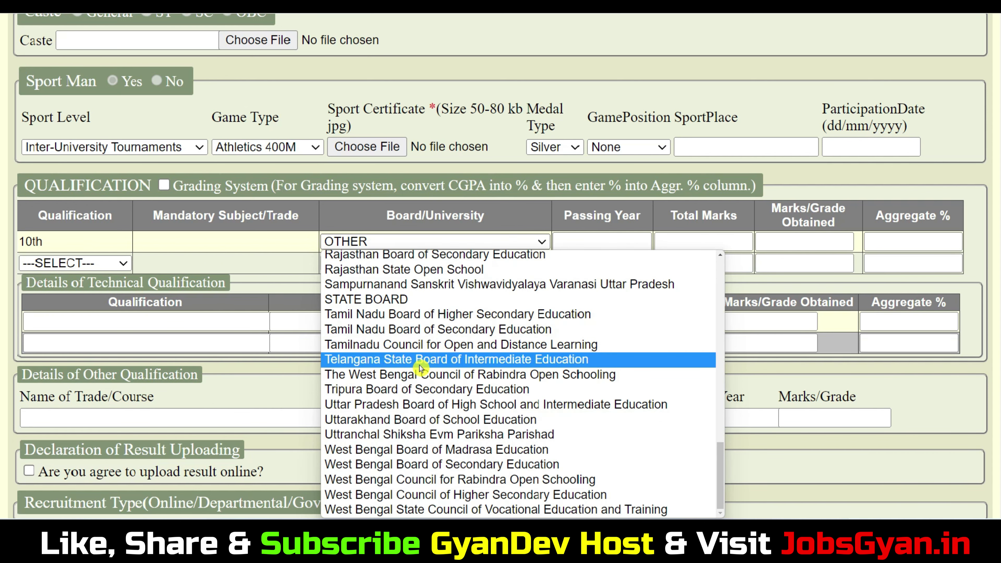
pyautogui.click(415, 405)
pyautogui.click(589, 244)
pyautogui.write('2015')
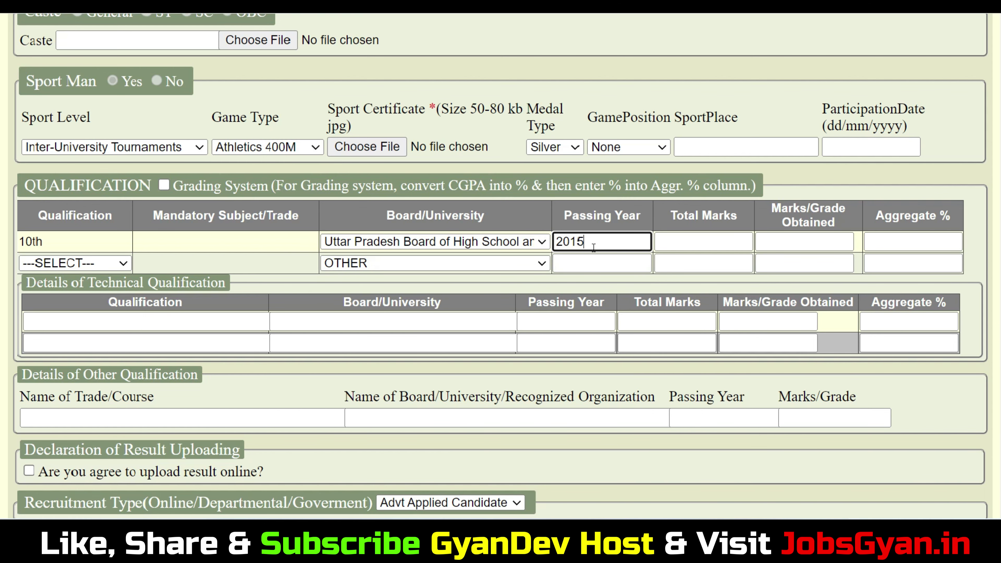
# Enter 600 total marks and 581 marks obtained for the 10th qualification
pyautogui.click(708, 243)
pyautogui.write('6')
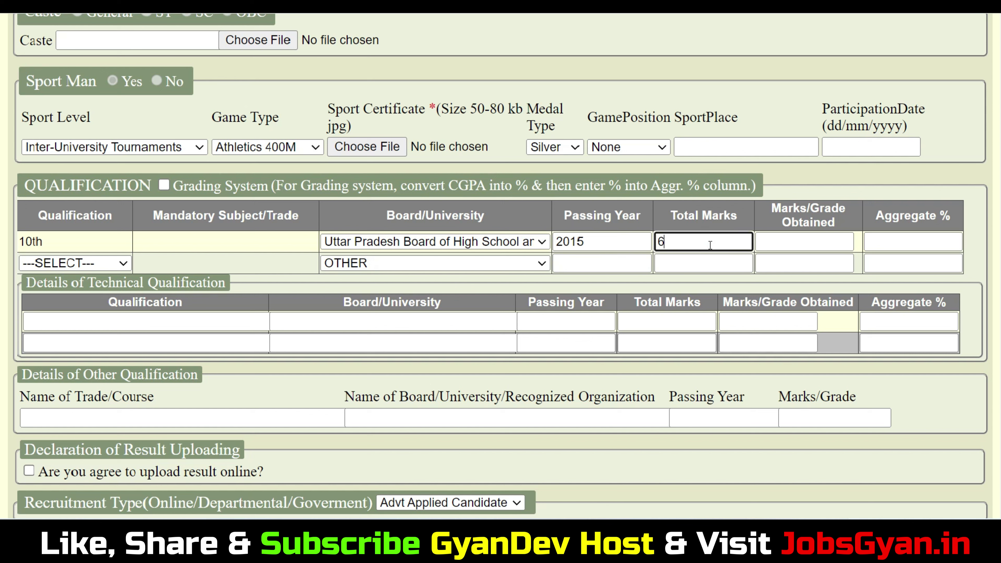
pyautogui.click(797, 240)
pyautogui.write('581')
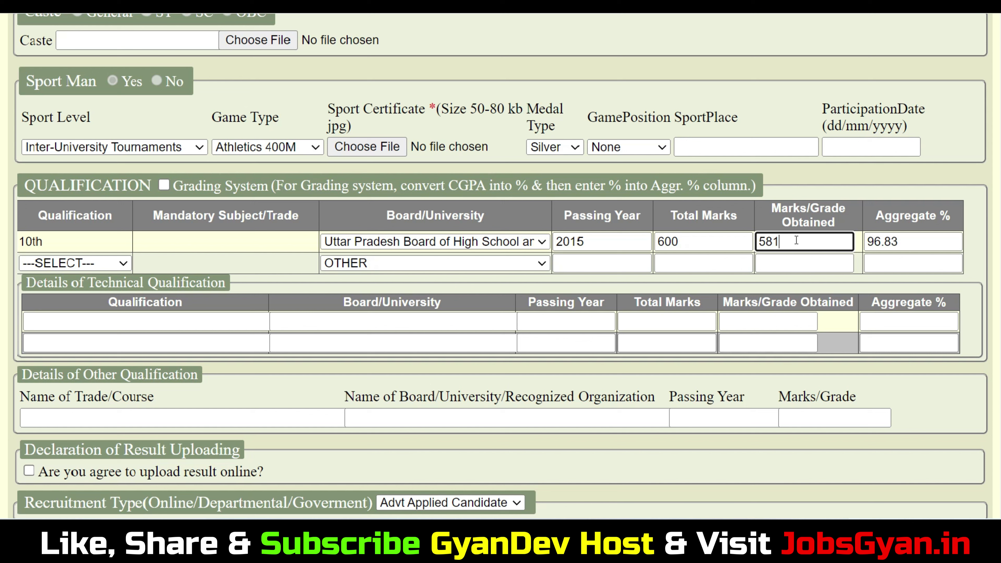
# Examine the additional qualification options and the fields for technical qualification details
pyautogui.click(80, 265)
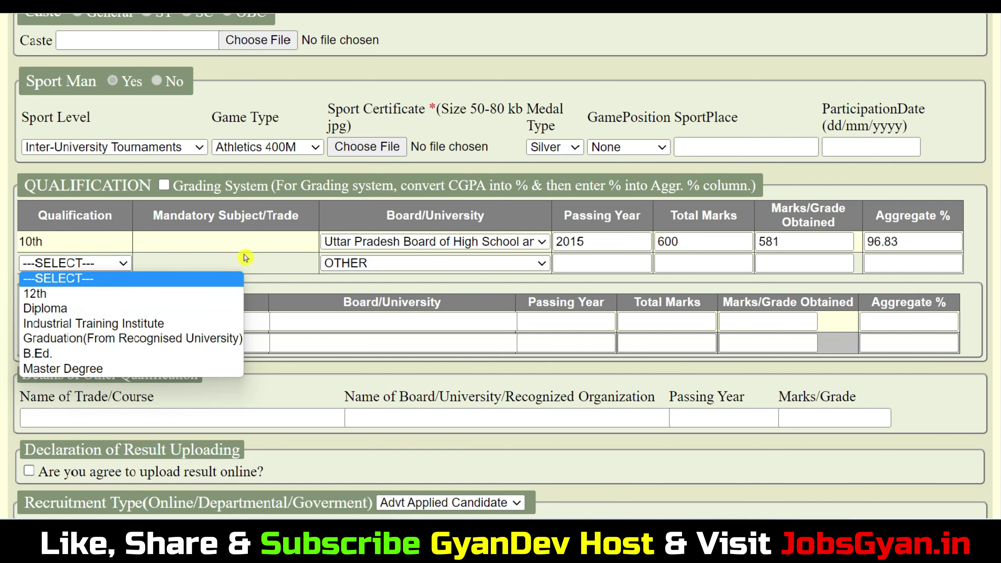
pyautogui.click(243, 243)
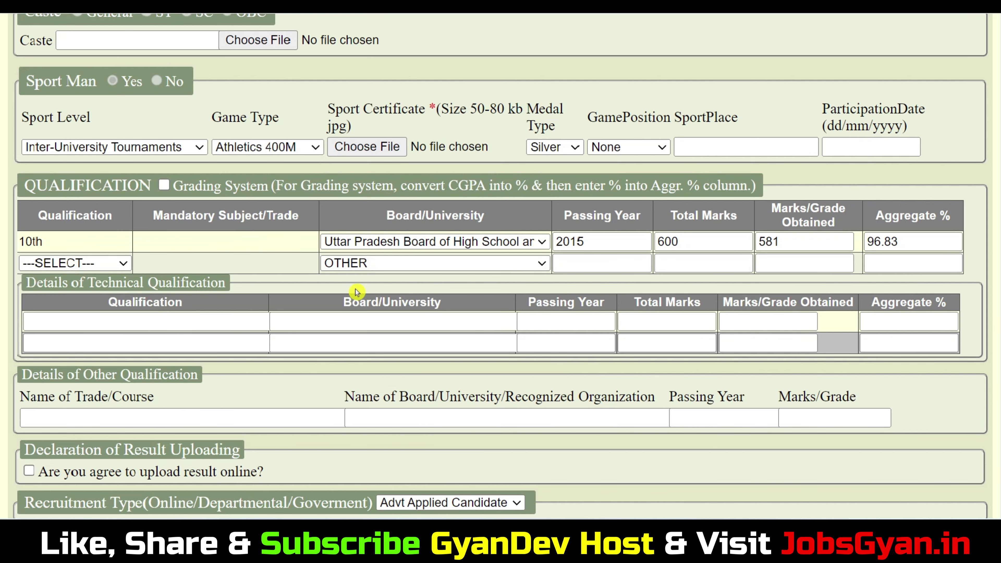
pyautogui.scroll(-2, 272, 275)
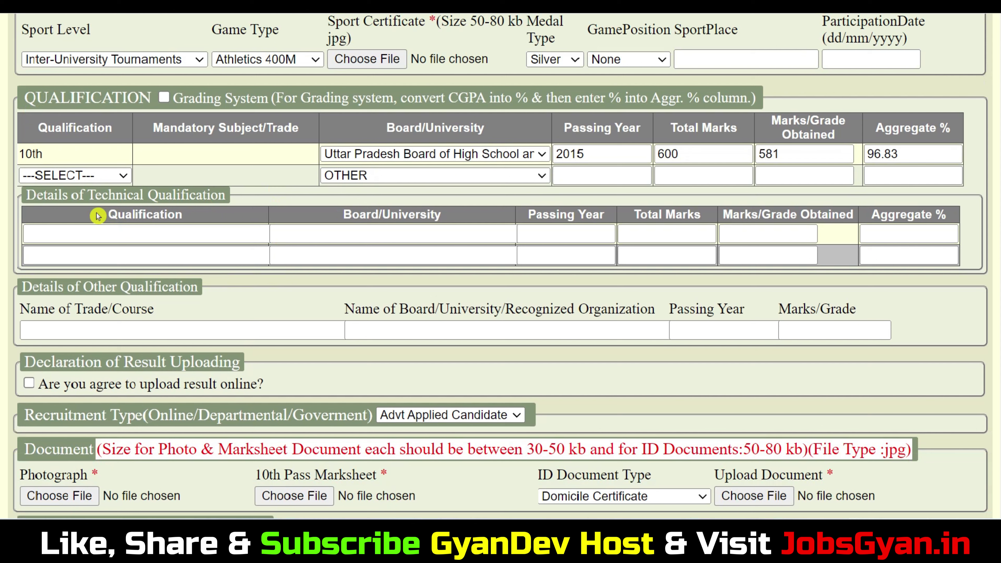
pyautogui.click(176, 230)
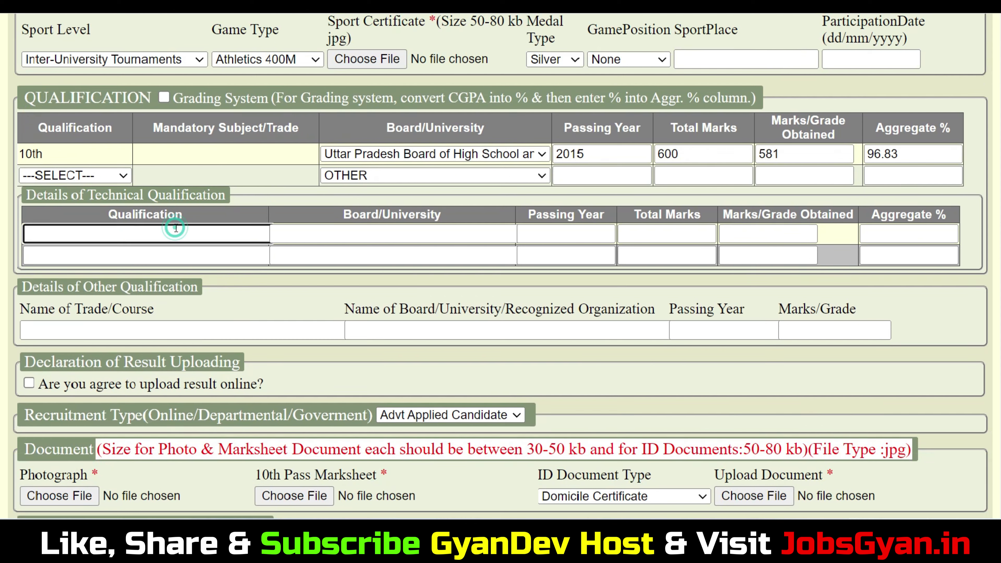
pyautogui.click(175, 228)
pyautogui.click(372, 231)
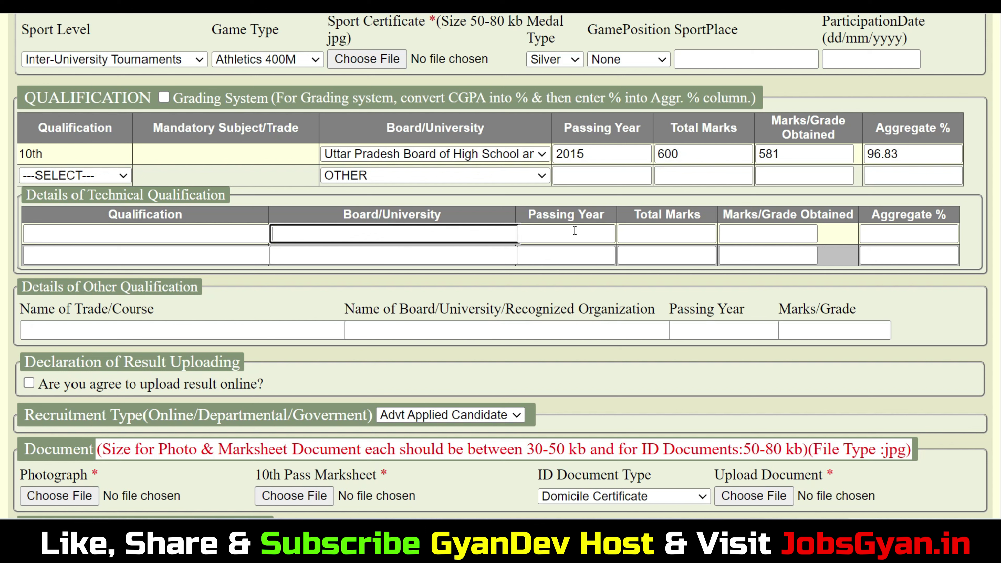
pyautogui.click(627, 231)
pyautogui.click(749, 227)
pyautogui.moveTo(748, 227); pyautogui.dragTo(812, 227)
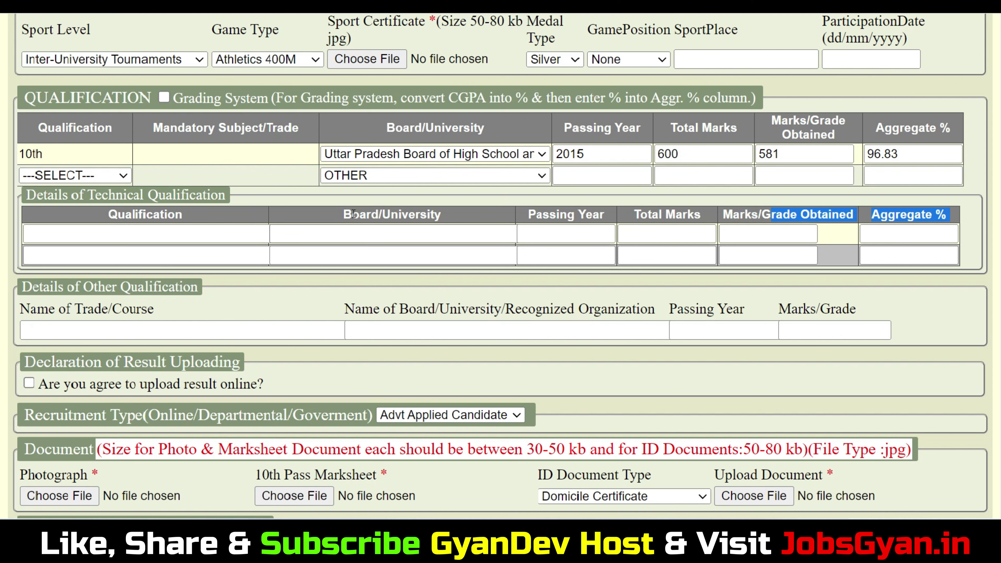
# Review the other qualification fields for trade or course name, board or university, passing year and marks or grade
pyautogui.scroll(-4, 377, 218)
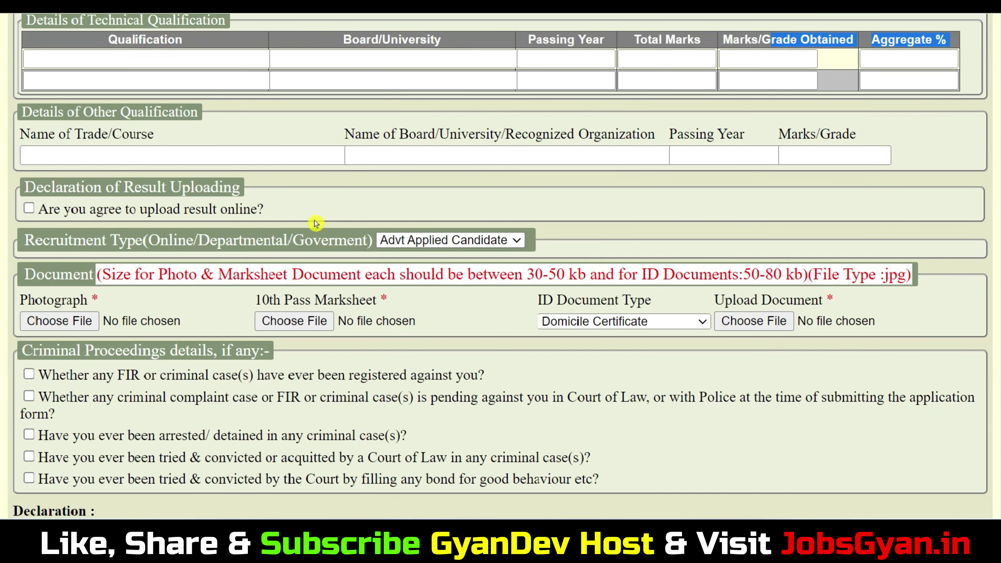
pyautogui.click(150, 158)
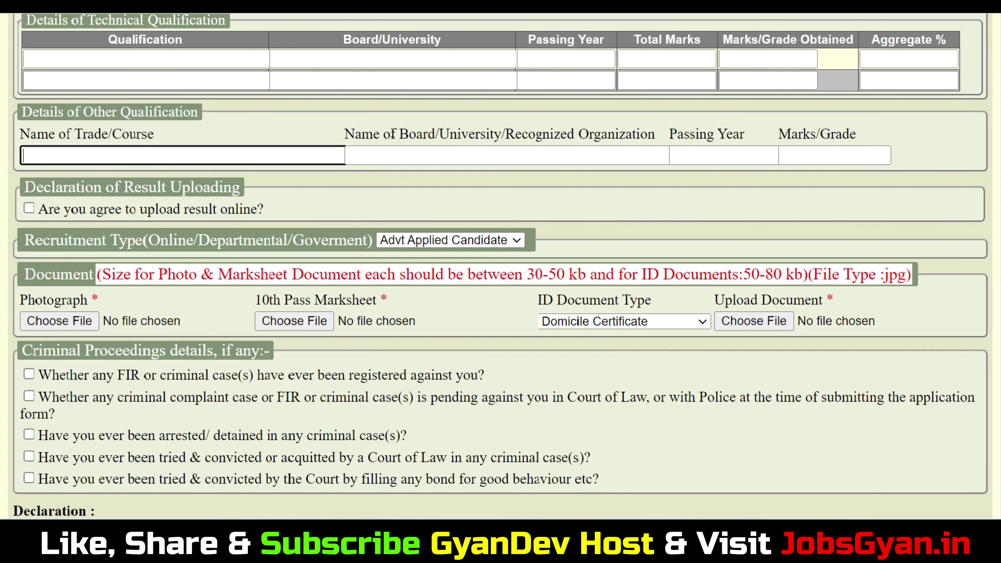
pyautogui.moveTo(391, 134); pyautogui.dragTo(495, 136)
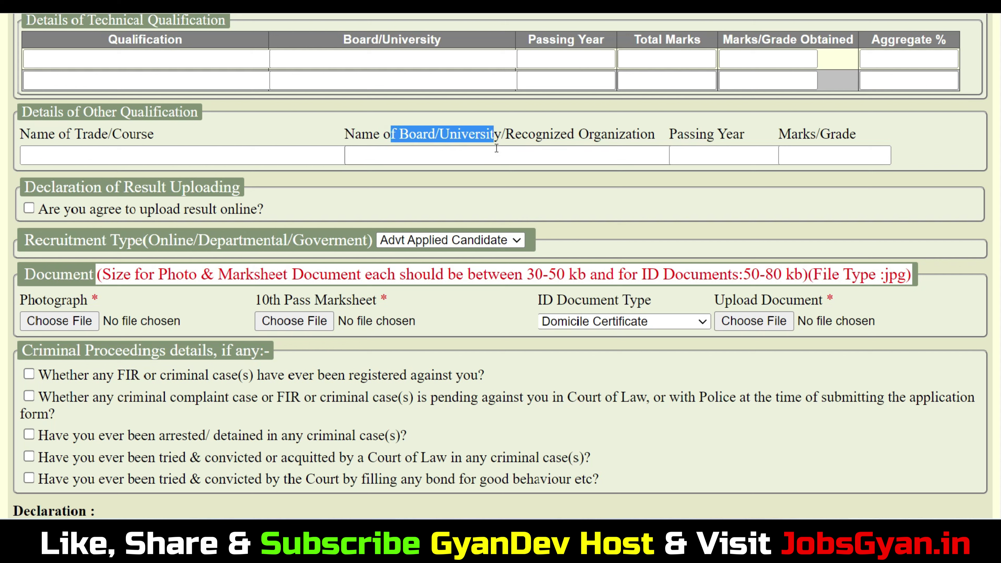
pyautogui.click(569, 150)
pyautogui.click(712, 156)
pyautogui.click(832, 152)
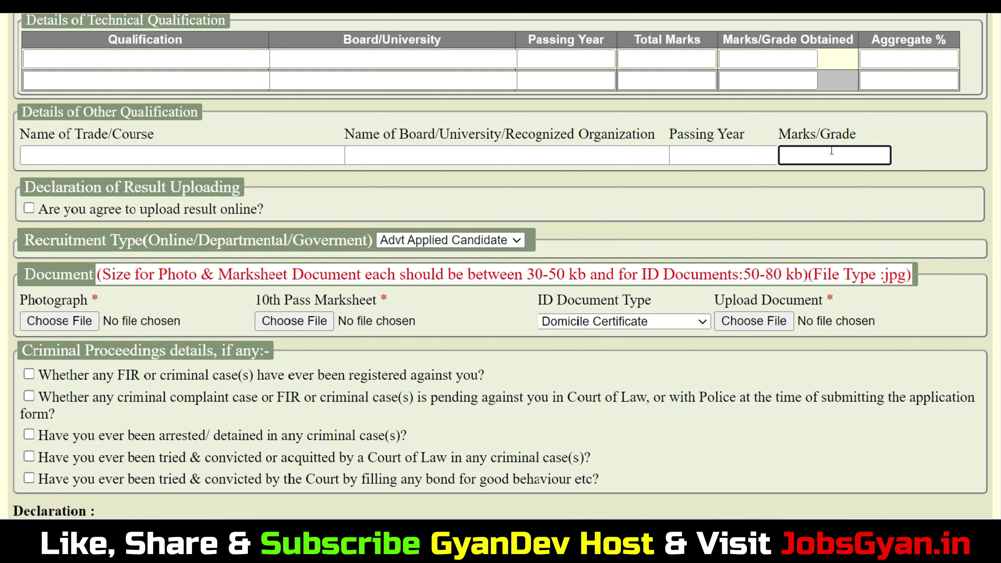
pyautogui.scroll(-2, 615, 195)
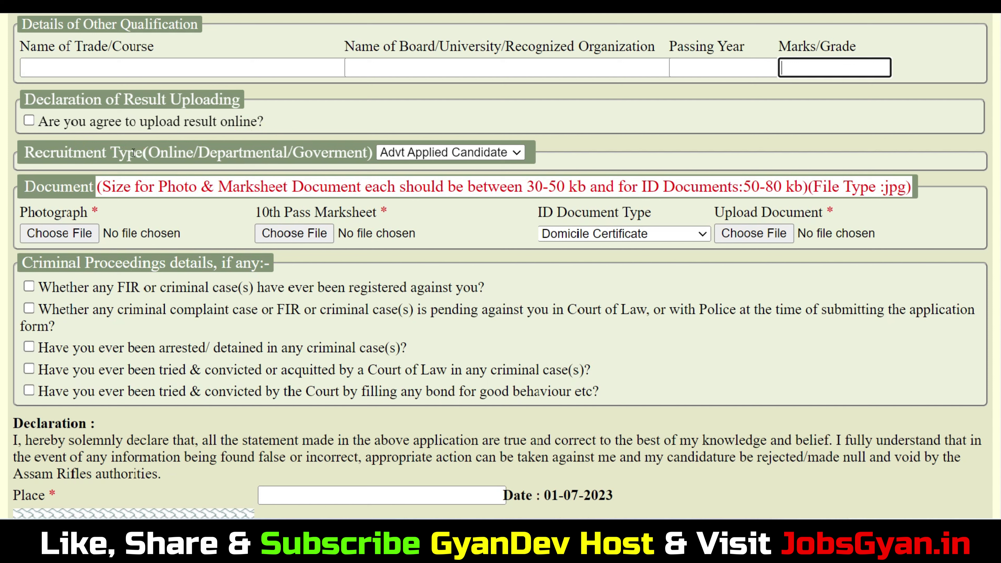
# Agree to upload the result online and choose Advt Applied Candidate as the recruitment type
pyautogui.click(29, 120)
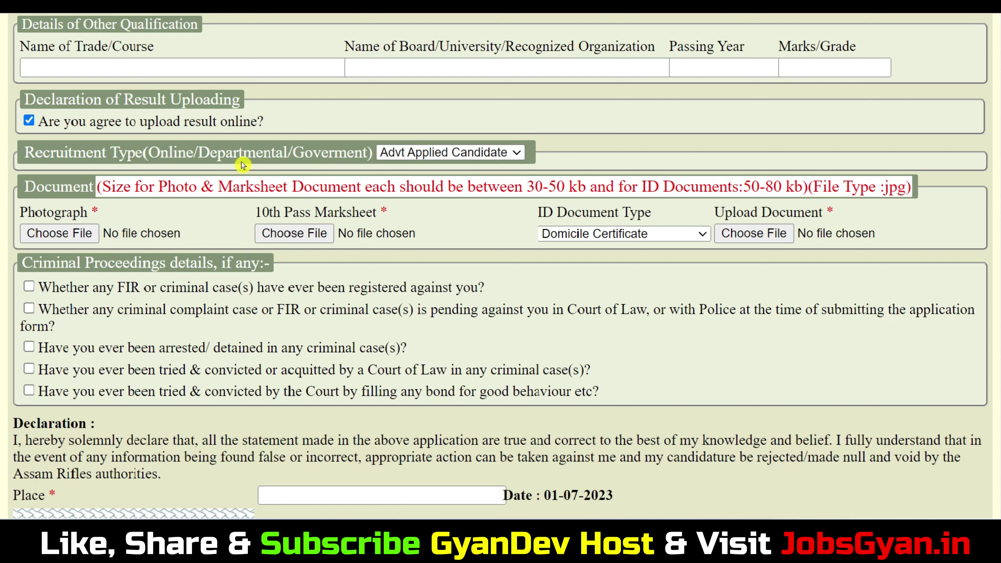
pyautogui.click(453, 159)
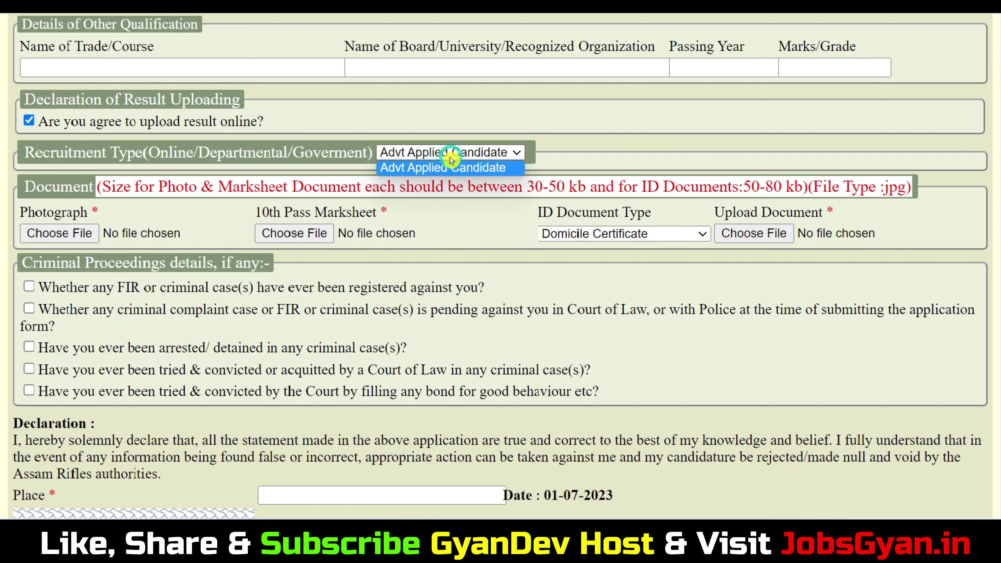
pyautogui.click(442, 169)
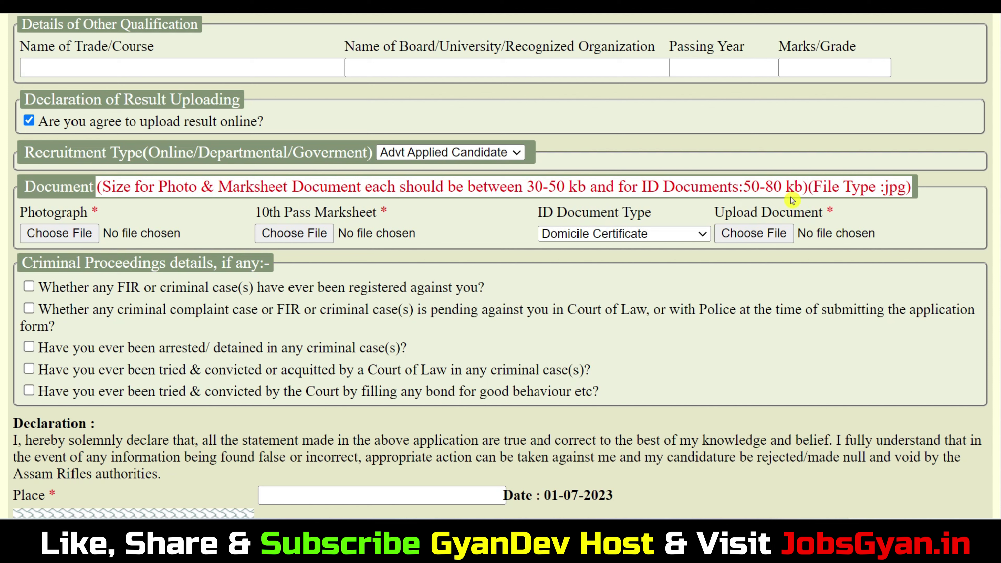
# Attach PhotoUnder50Kb.jpg as photograph, MarkSheet.jpg as 10th marksheet and 50Kbplusphoto.jpg as ID document, with Aadhaar Card as the ID type
pyautogui.click(69, 237)
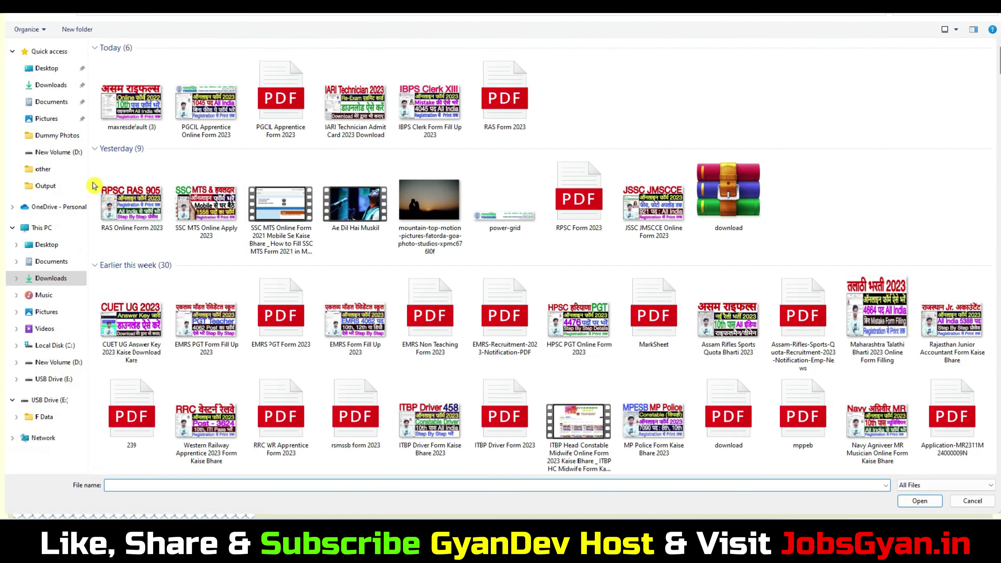
pyautogui.click(56, 135)
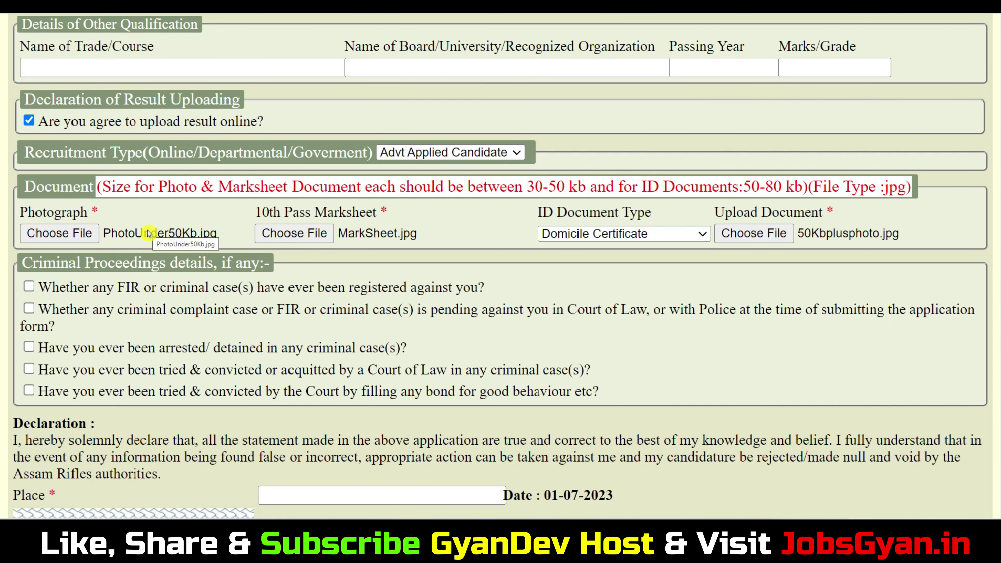
pyautogui.moveTo(273, 212); pyautogui.dragTo(394, 233)
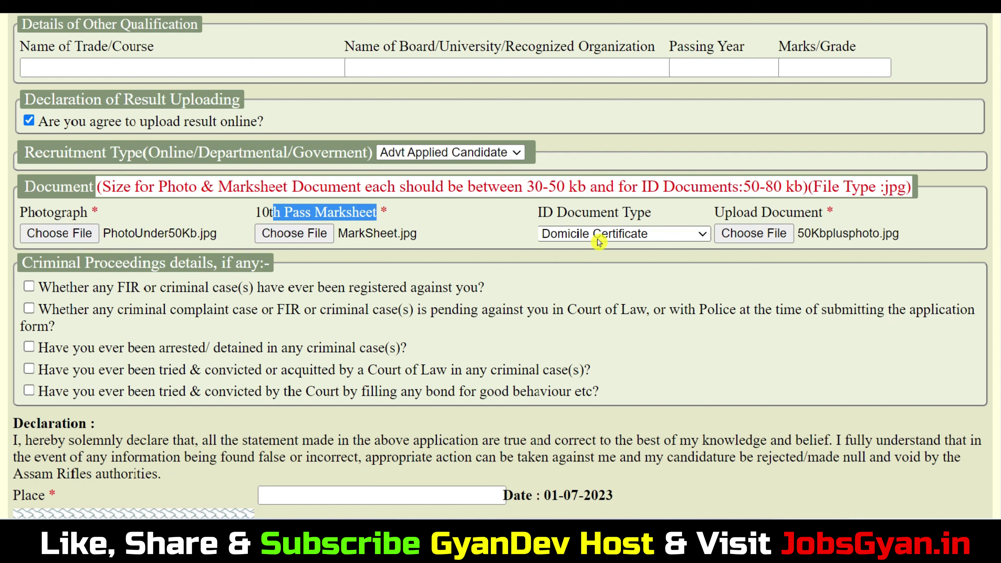
pyautogui.click(626, 237)
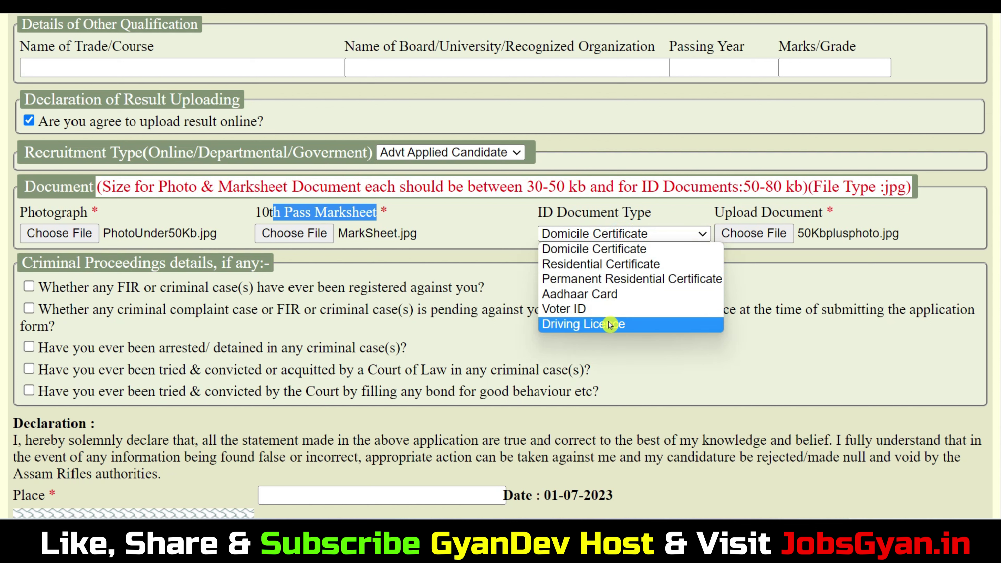
pyautogui.click(605, 294)
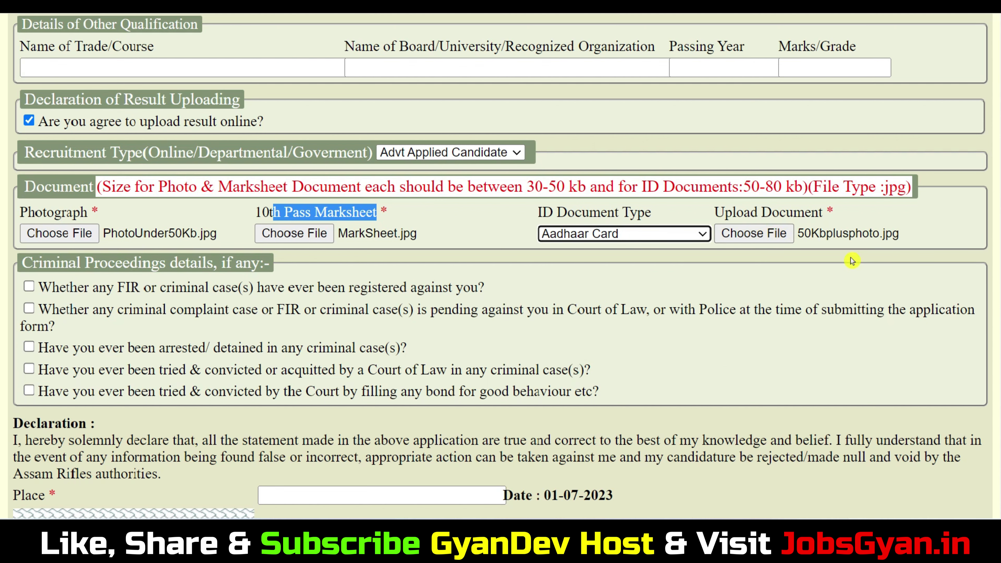
# Enter Saharanpur as the place in the declaration, leaving all criminal proceedings questions unchecked
pyautogui.scroll(-2, 853, 261)
pyautogui.scroll(-1, 852, 261)
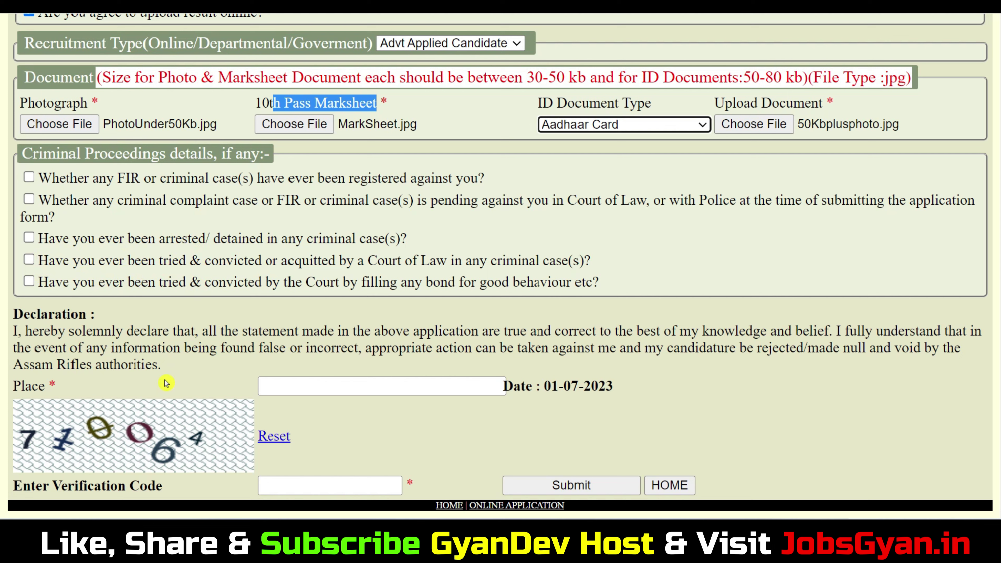
pyautogui.click(321, 389)
pyautogui.write('Sah')
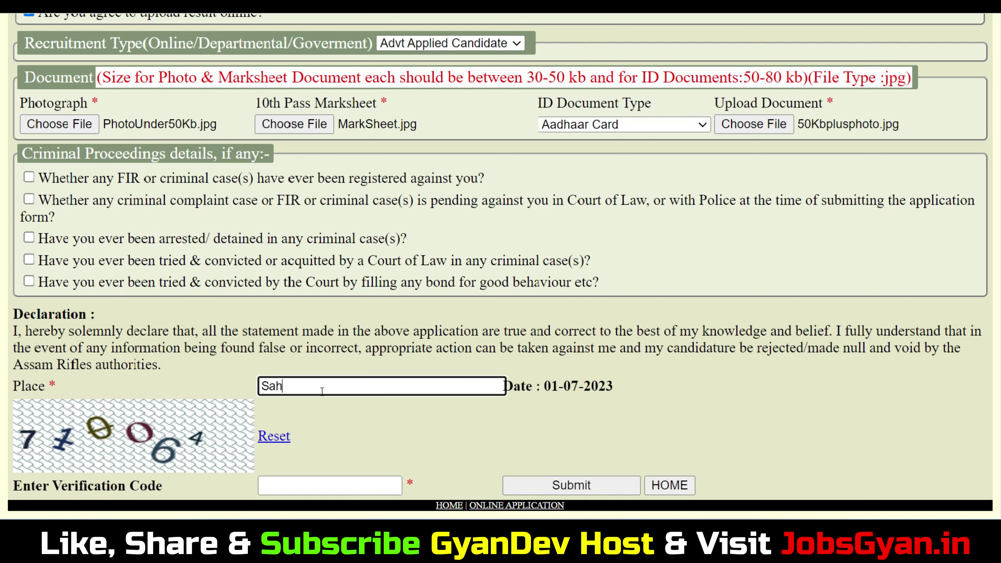
pyautogui.write('aranpur')
pyautogui.scroll(1, 322, 390)
pyautogui.scroll(-1, 313, 488)
# Fill in the verification code, submit the application form and confirm its final submission
pyautogui.click(337, 491)
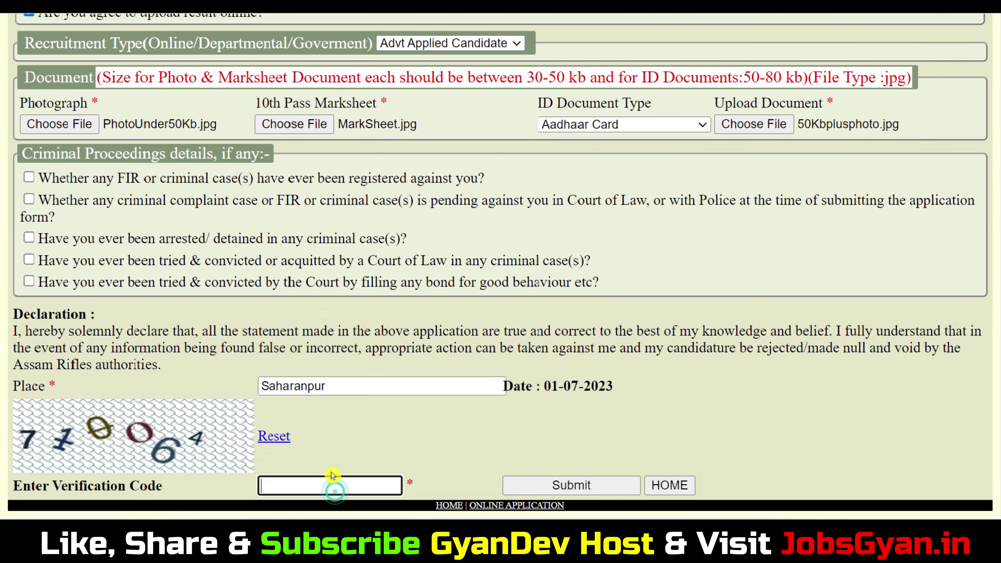
pyautogui.click(602, 493)
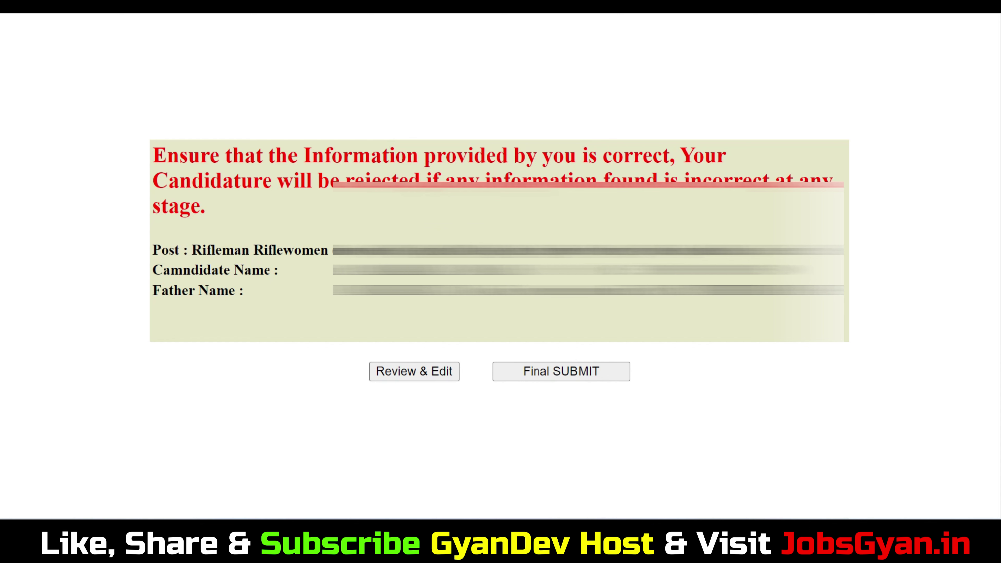
pyautogui.moveTo(456, 180); pyautogui.dragTo(391, 179)
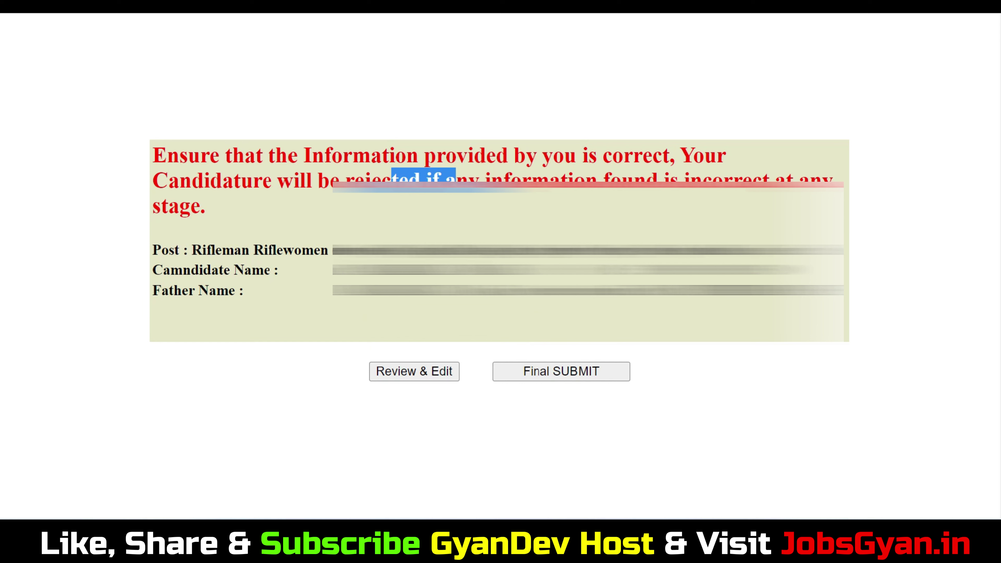
pyautogui.click(602, 370)
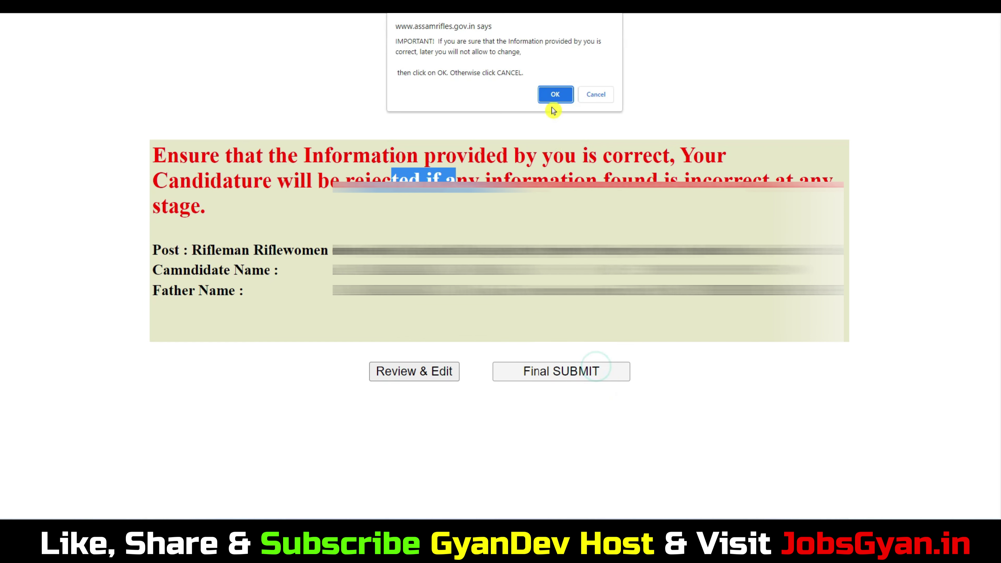
pyautogui.click(555, 94)
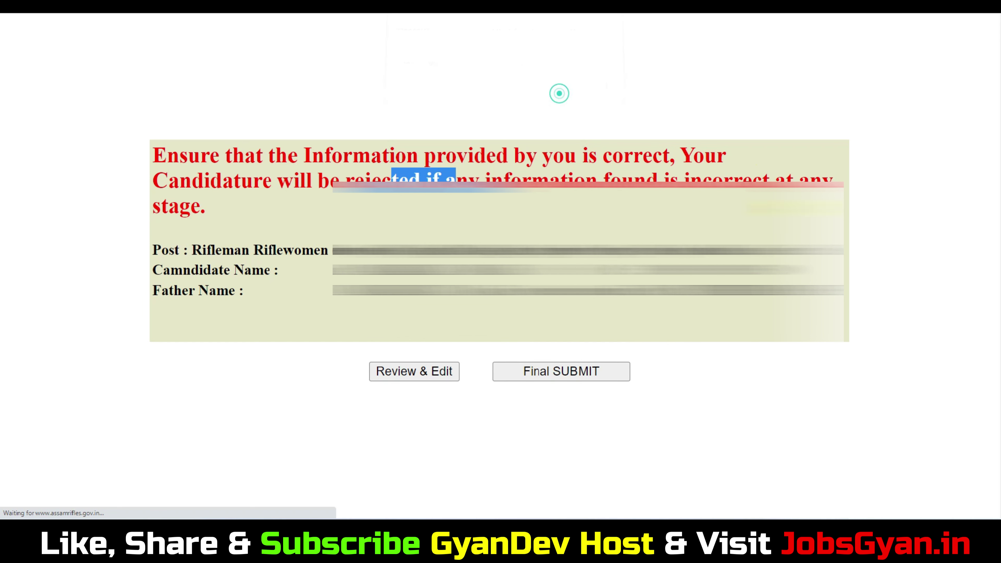